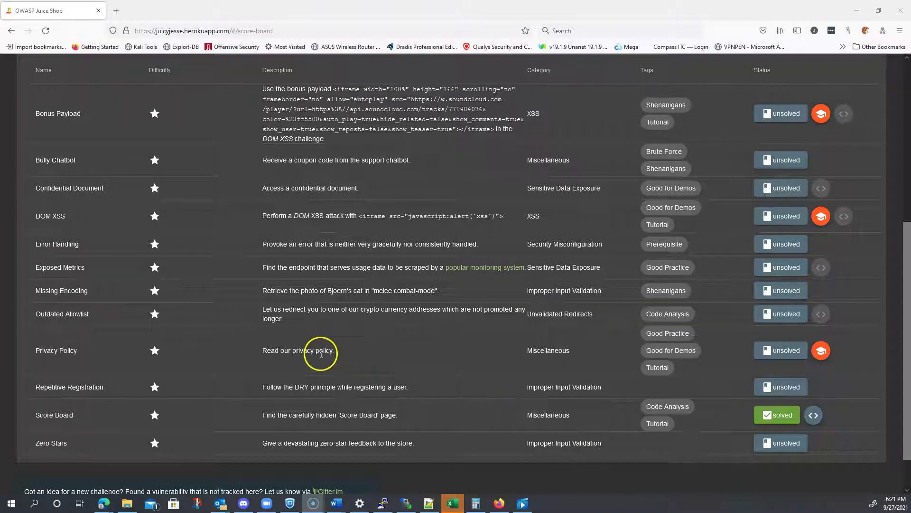
# Step: Highlight the Privacy Policy description, swap to two-star challenges, then restore the one-star list
pyautogui.tripleClick(323, 351)
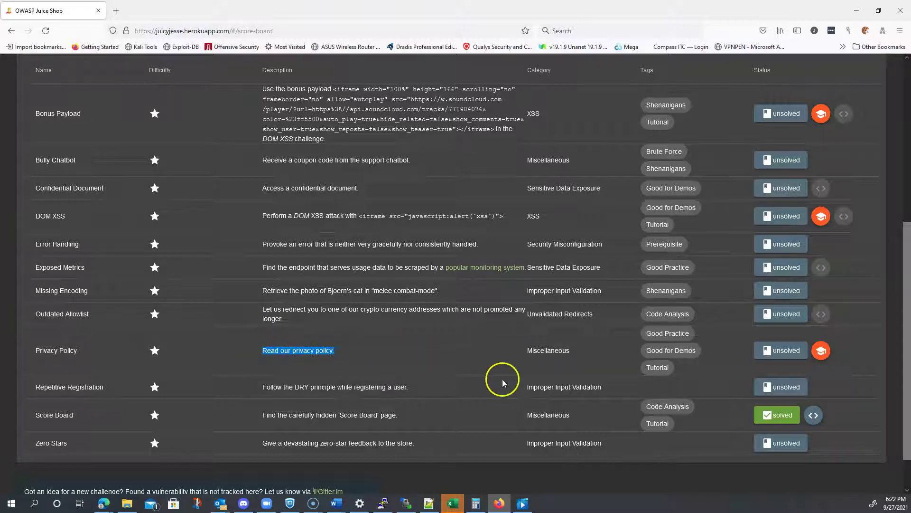
pyautogui.scroll(4, 527, 264)
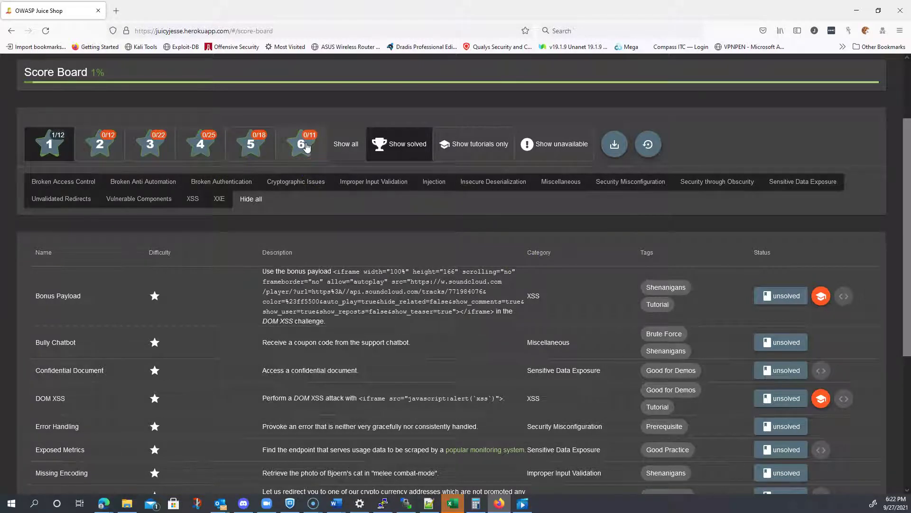
pyautogui.click(102, 142)
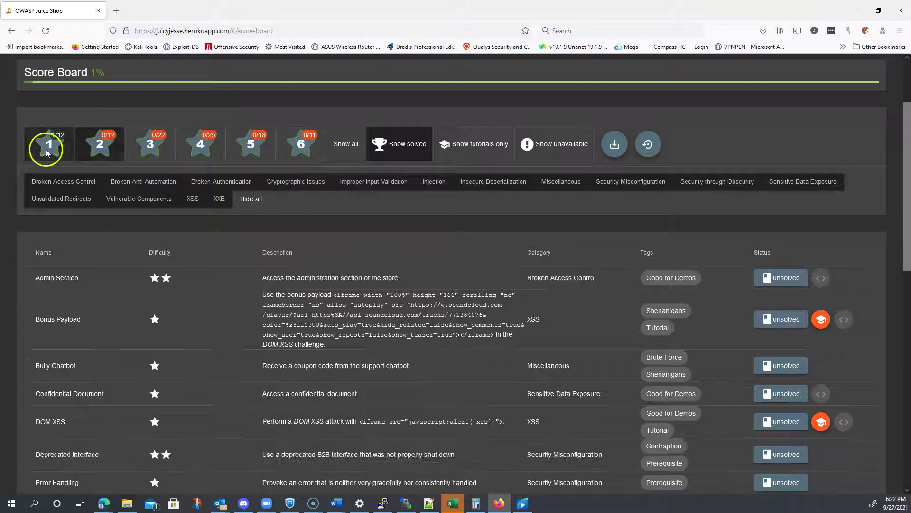
pyautogui.click(47, 153)
pyautogui.scroll(-3, 590, 376)
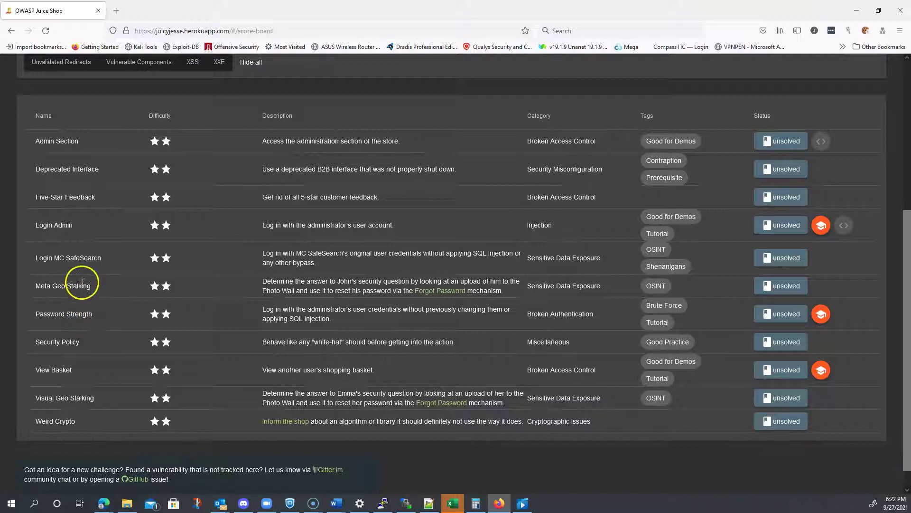
pyautogui.scroll(2, 122, 251)
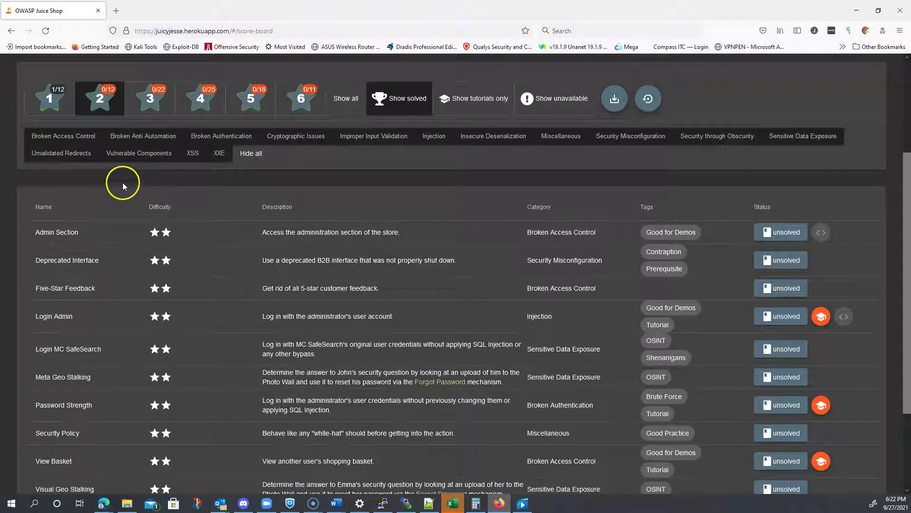
pyautogui.click(50, 99)
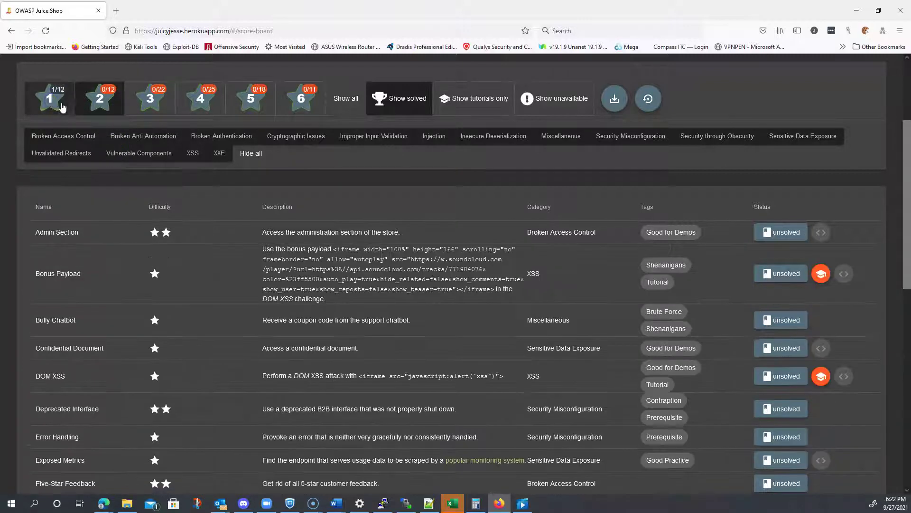
pyautogui.click(102, 105)
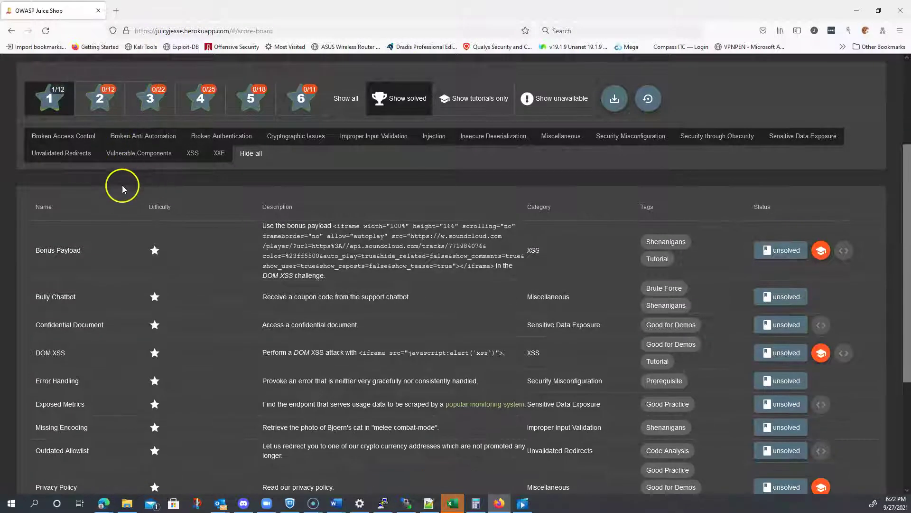
pyautogui.scroll(-1, 327, 273)
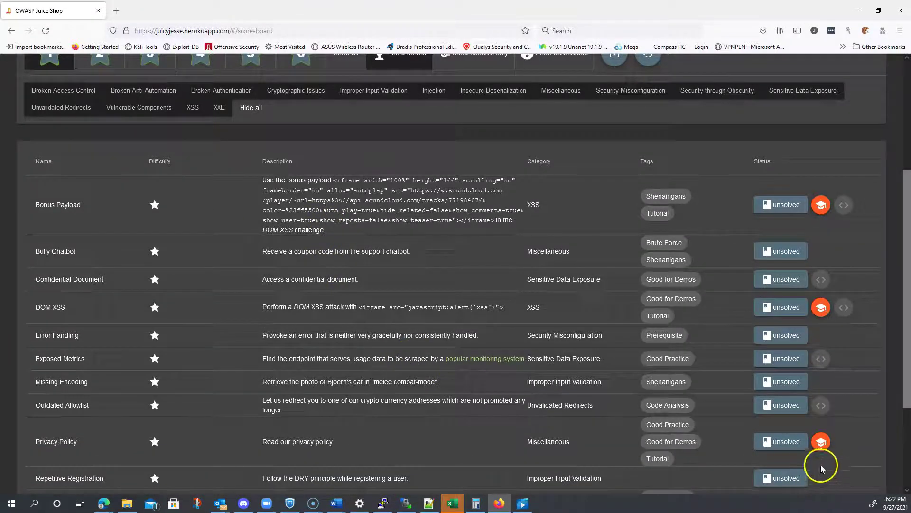
# Step: Launch the tutorial from the Privacy Policy row and close the green solved banner
pyautogui.click(821, 446)
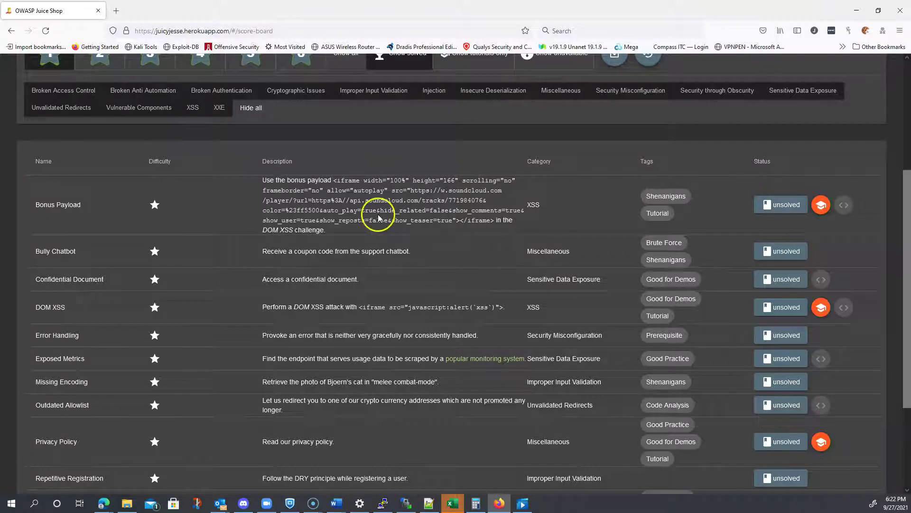
pyautogui.scroll(-2, 642, 380)
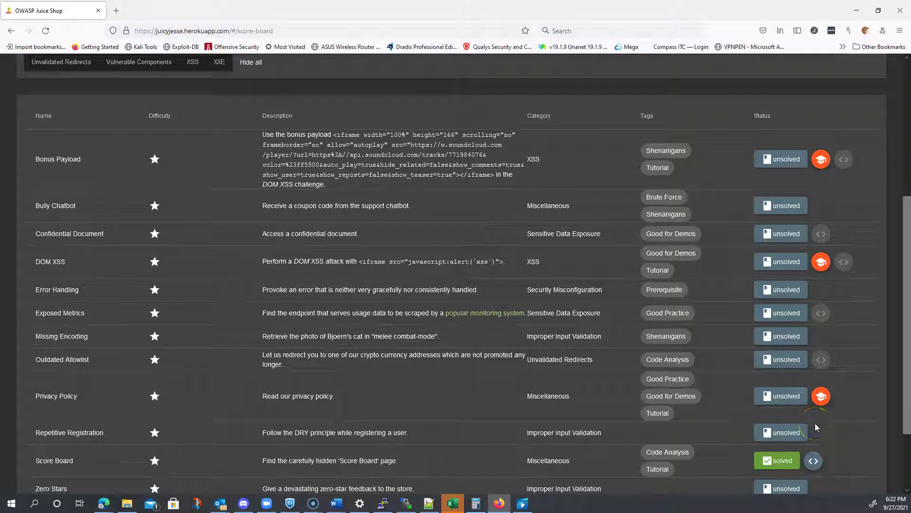
pyautogui.click(821, 397)
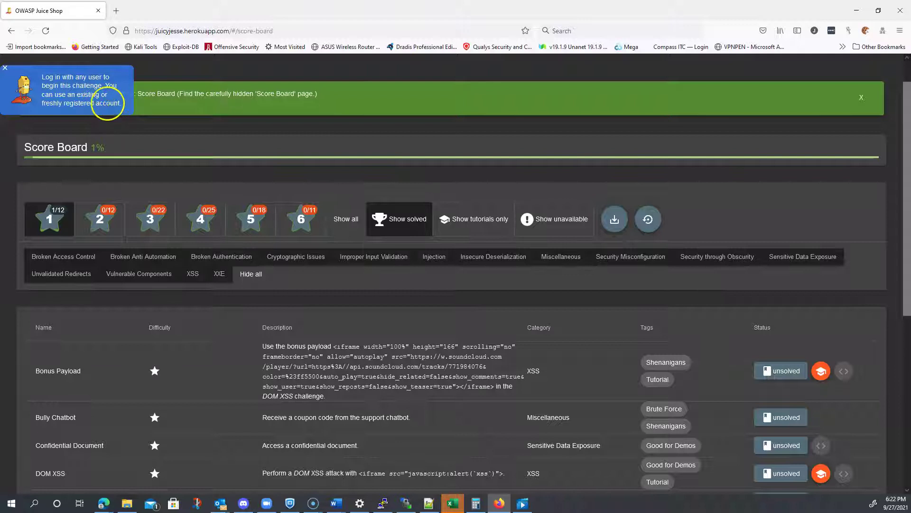
pyautogui.scroll(1, 593, 218)
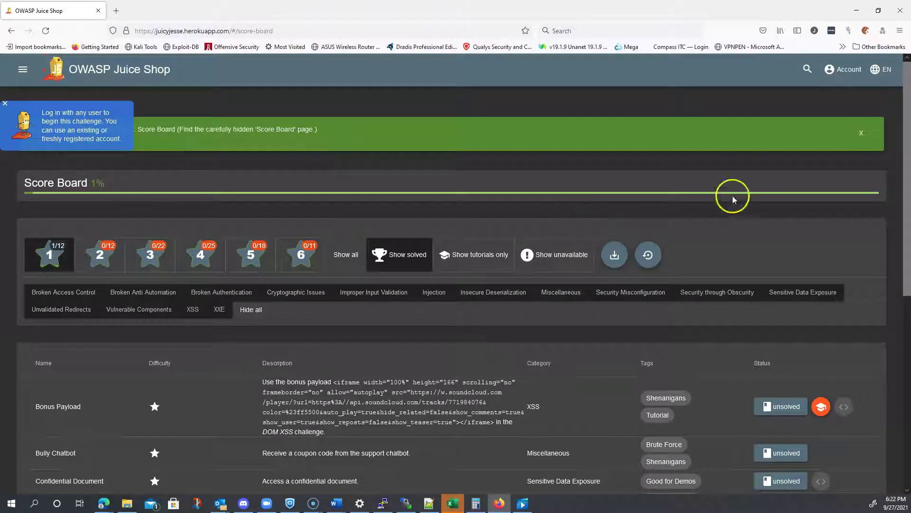
pyautogui.click(859, 132)
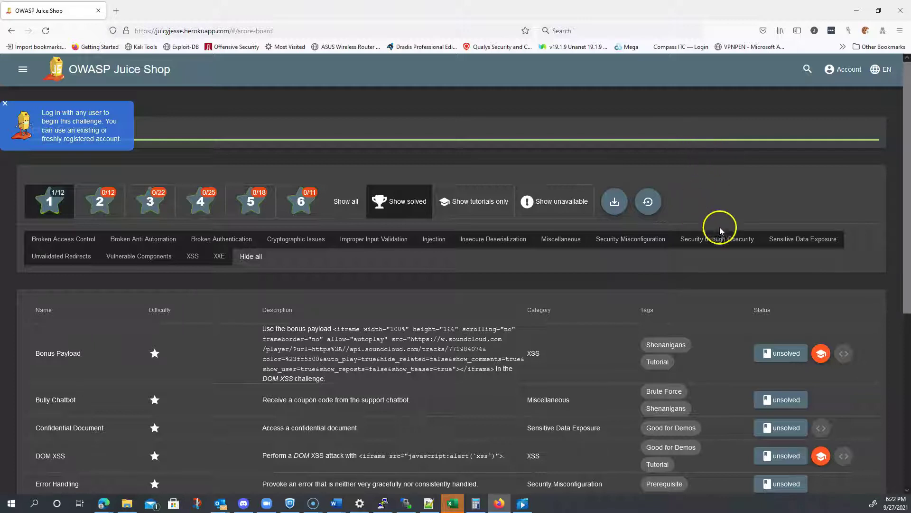
# Step: Go from Account > Login to 'Not yet a customer?' and enter the email and passwords
pyautogui.click(844, 69)
pyautogui.click(857, 97)
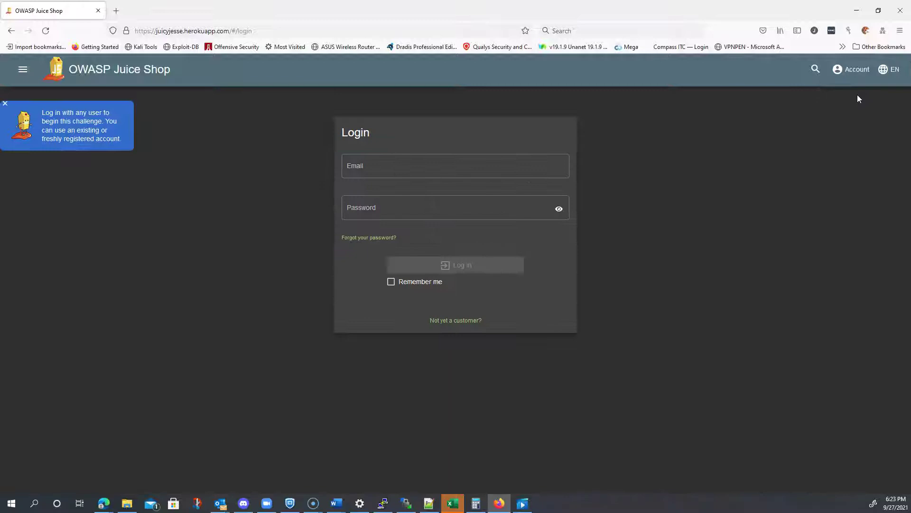
pyautogui.click(451, 320)
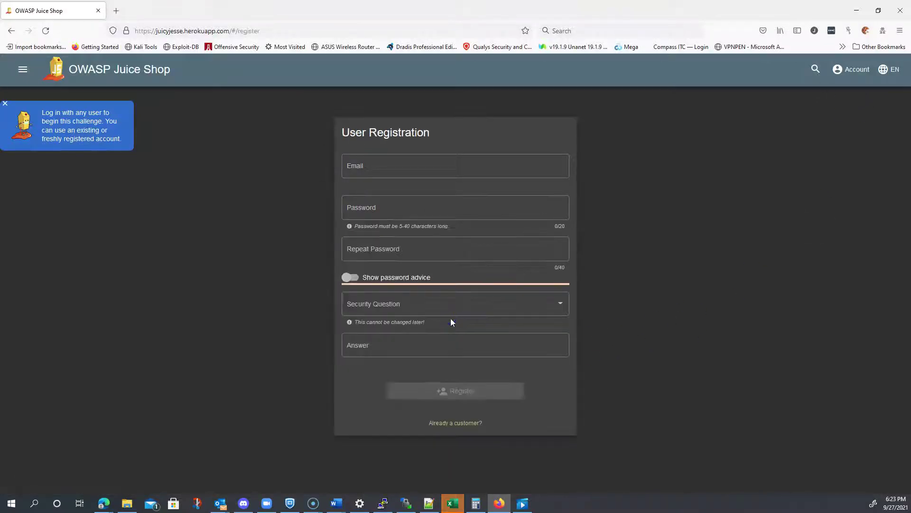
pyautogui.click(372, 165)
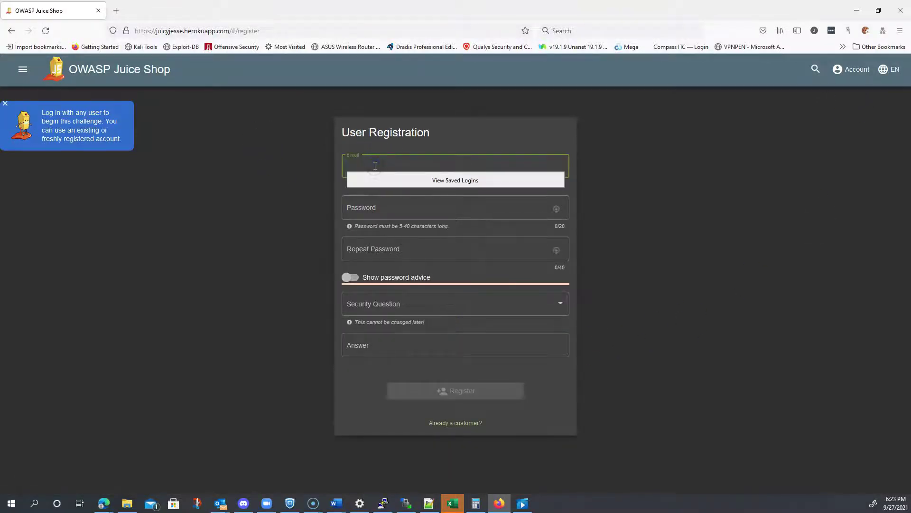
pyautogui.press('Tab')
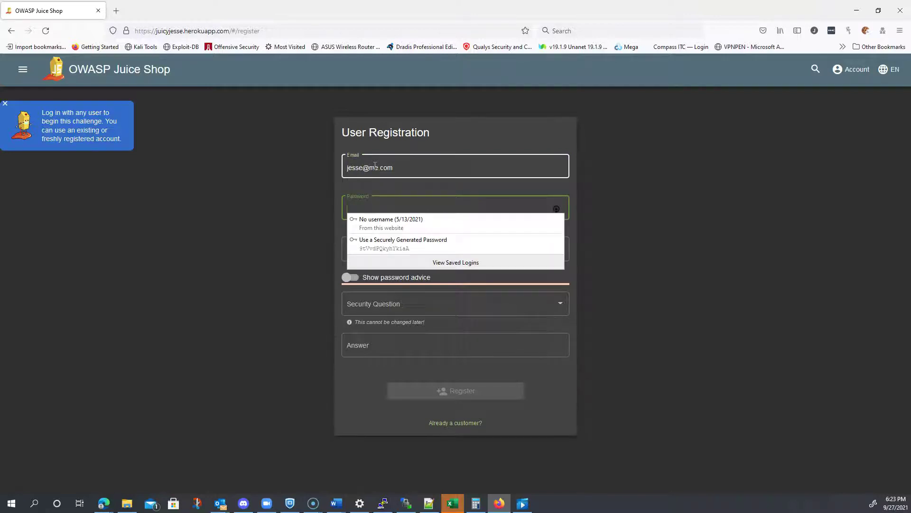
pyautogui.write('••')
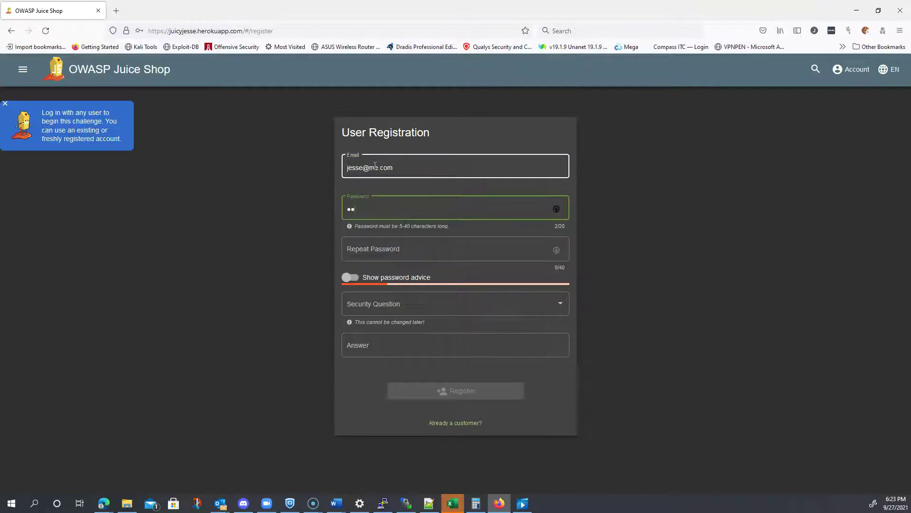
pyautogui.write('••••••')
pyautogui.press('Tab')
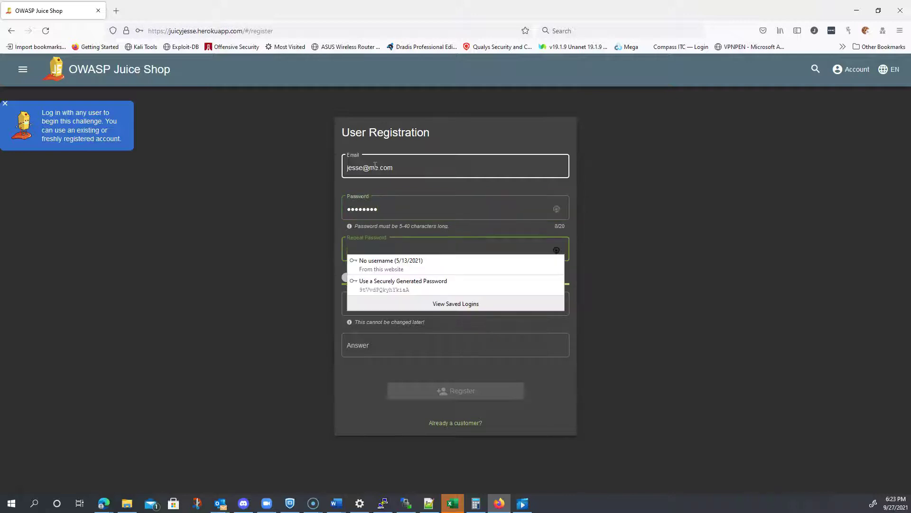
pyautogui.write('••••')
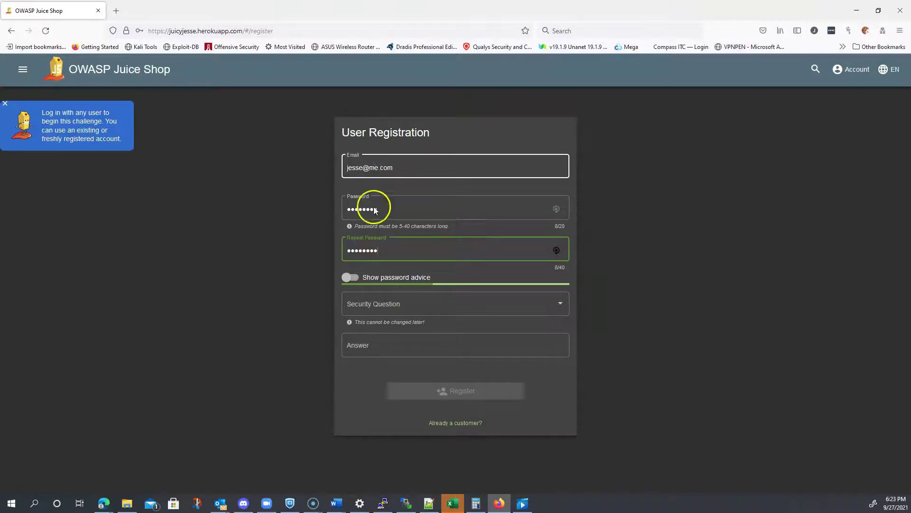
# Step: Pick the mother's birth date question, then retype Password and Repeat Password as matching 8-character entries
pyautogui.click(369, 309)
pyautogui.click(375, 339)
pyautogui.click(400, 256)
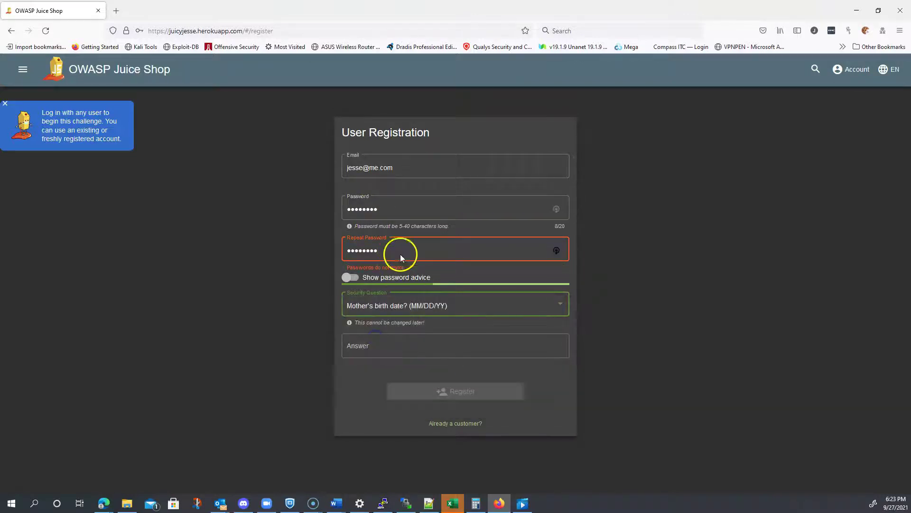
pyautogui.click(401, 208)
pyautogui.hotkey('ctrl', 'a')
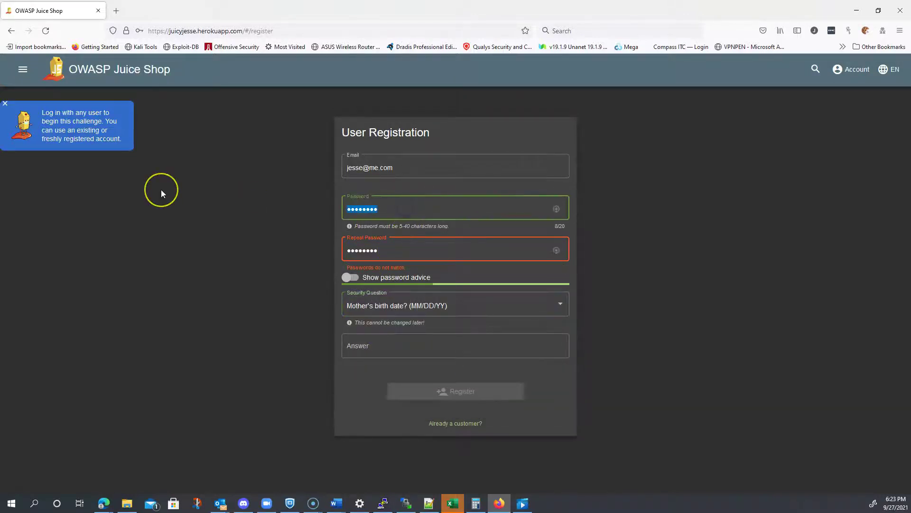
pyautogui.write('••••••••')
pyautogui.press('Tab')
pyautogui.write('••')
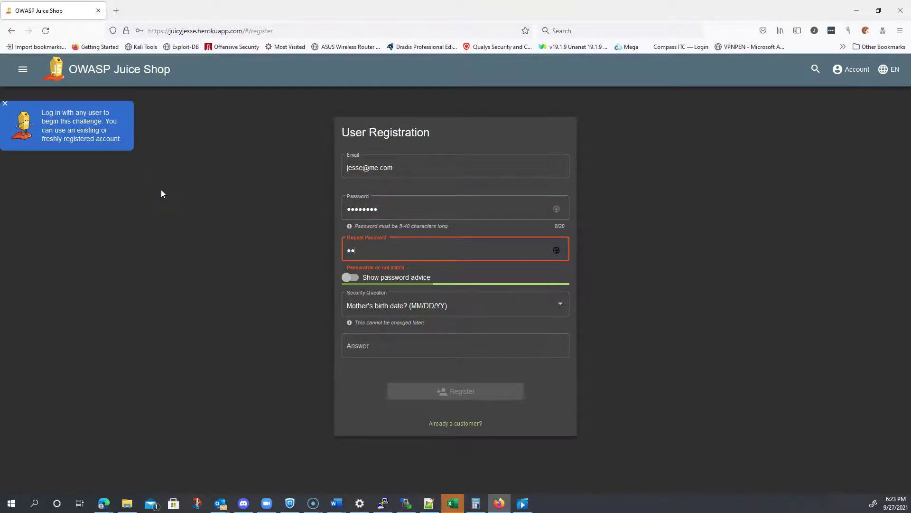
pyautogui.write('••••••')
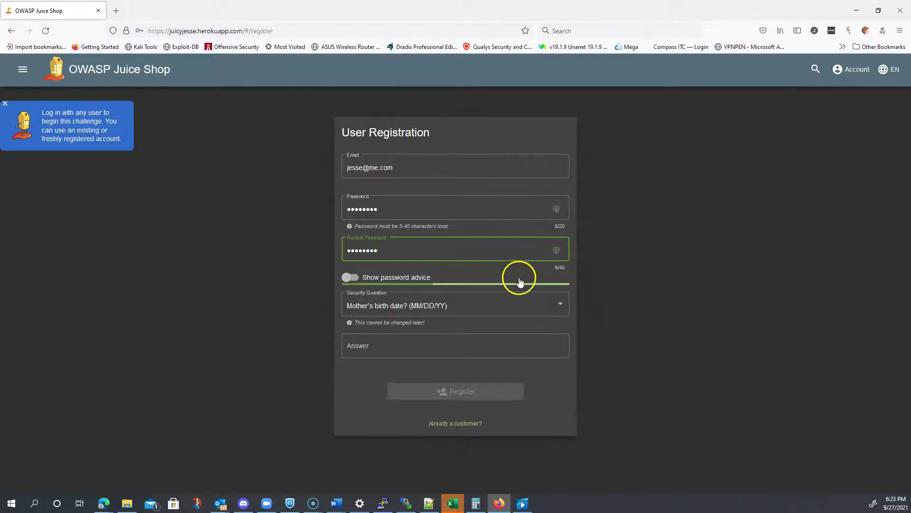
# Step: Choose 'Father's birth date?' as the security question, enter an answer, and submit the registration
pyautogui.click(438, 312)
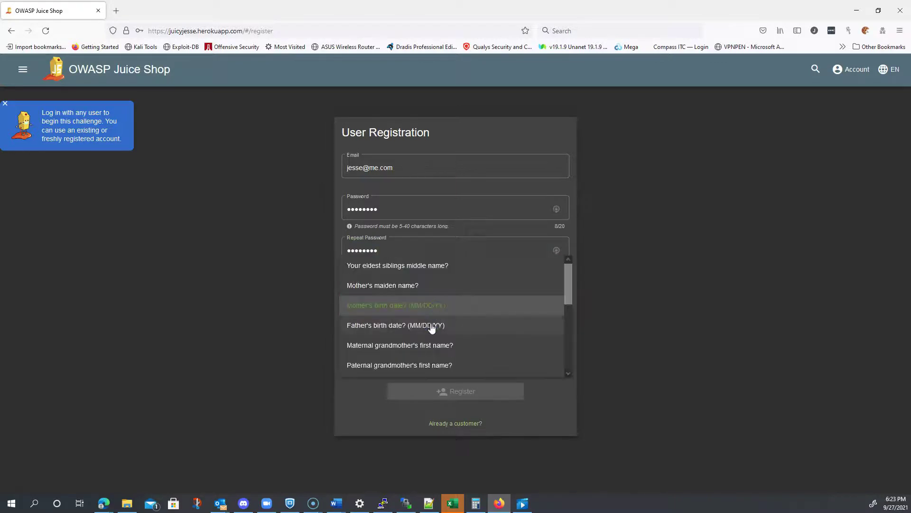
pyautogui.click(432, 326)
pyautogui.click(417, 341)
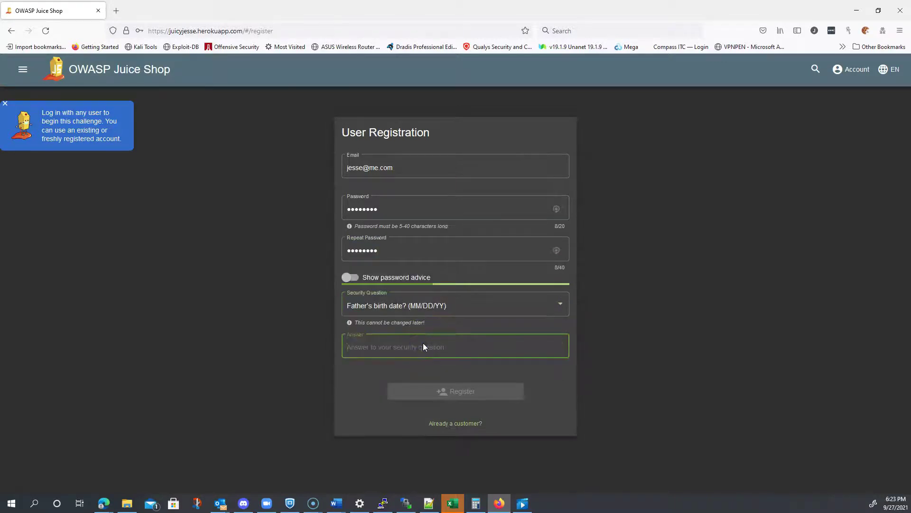
pyautogui.write('I DUUNOP')
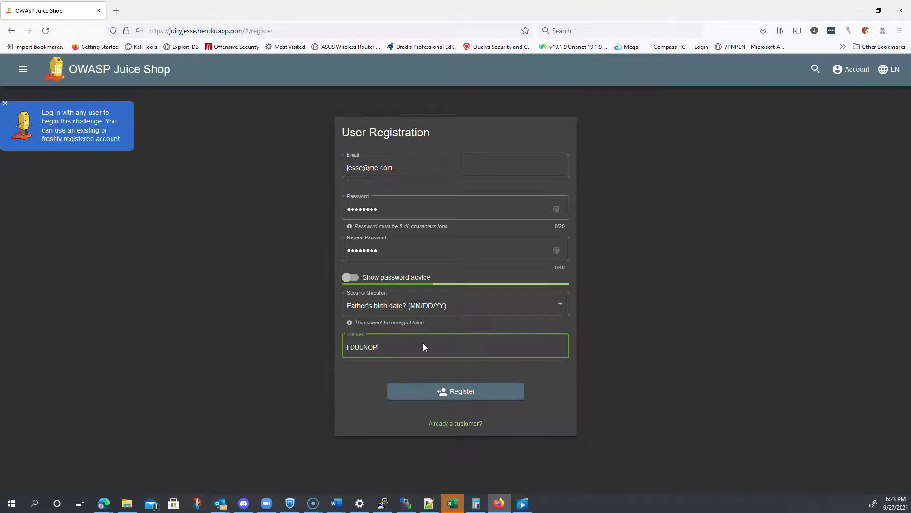
pyautogui.click(442, 394)
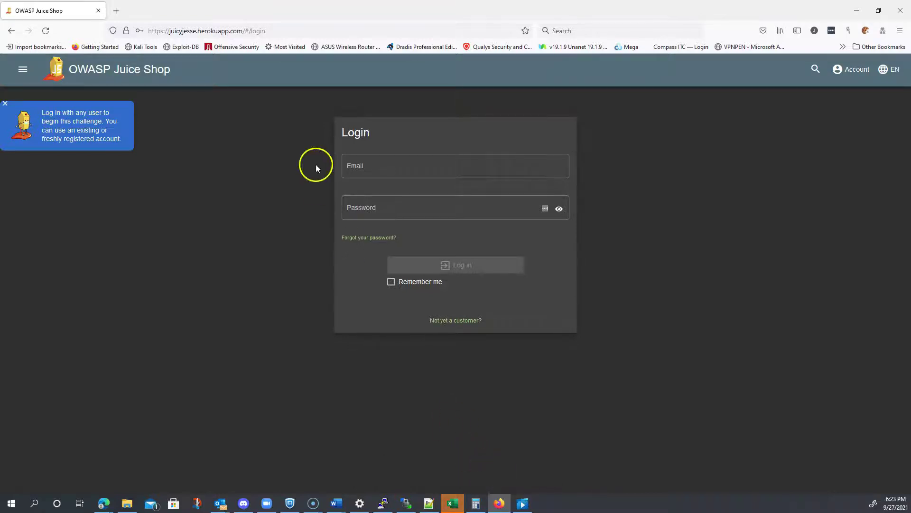
# Step: Enter the new account's email in the Login form, correcting a mistyped entry, then start the password
pyautogui.click(367, 167)
pyautogui.write('JESSE')
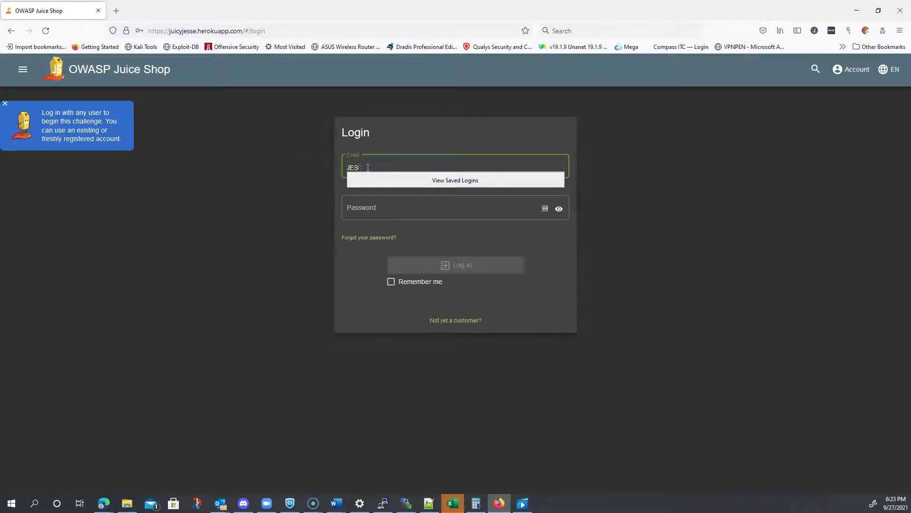
pyautogui.press('BackSpace')
pyautogui.press('BackSpace')
pyautogui.press('BackSpace')
pyautogui.press('Tab')
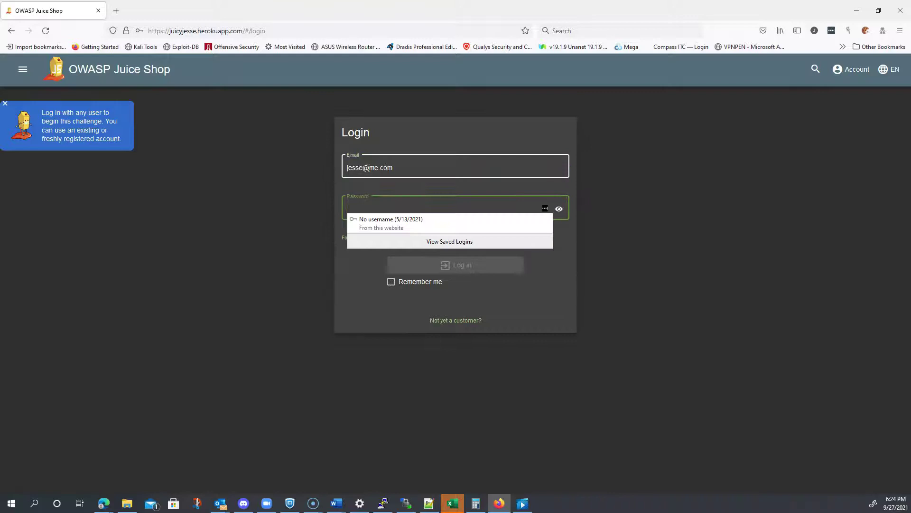
pyautogui.write('12')
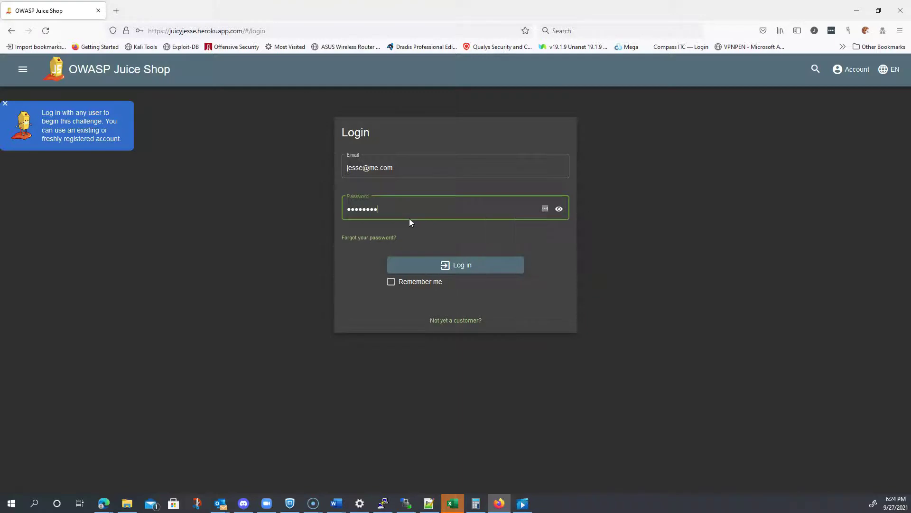
# Step: Retry the login, then follow the 'Not yet a customer?' link to the registration form
pyautogui.click(463, 266)
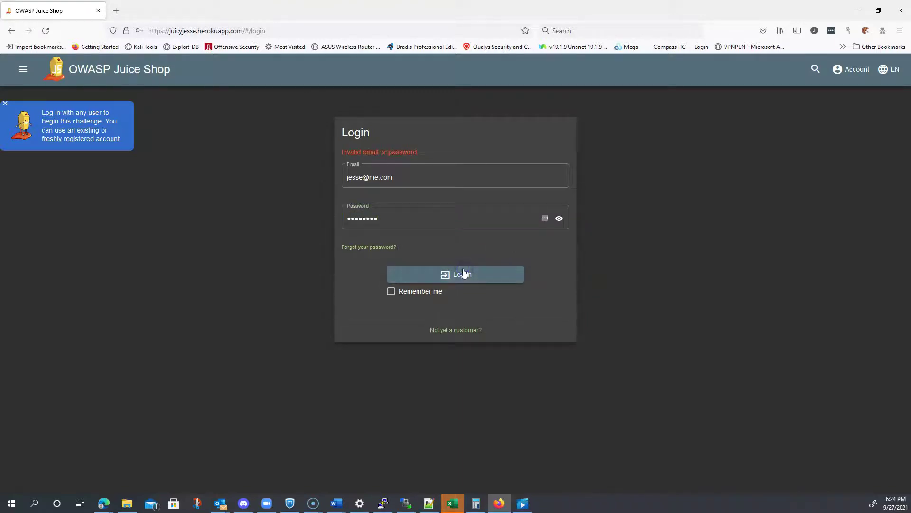
pyautogui.click(439, 218)
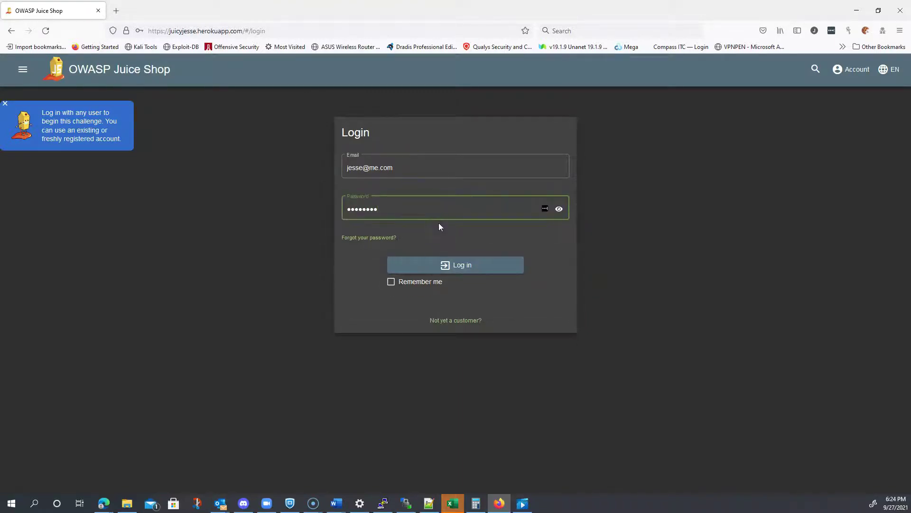
pyautogui.click(467, 283)
# Step: Enter the new account's email address and password in the registration form
pyautogui.click(455, 320)
pyautogui.click(341, 157)
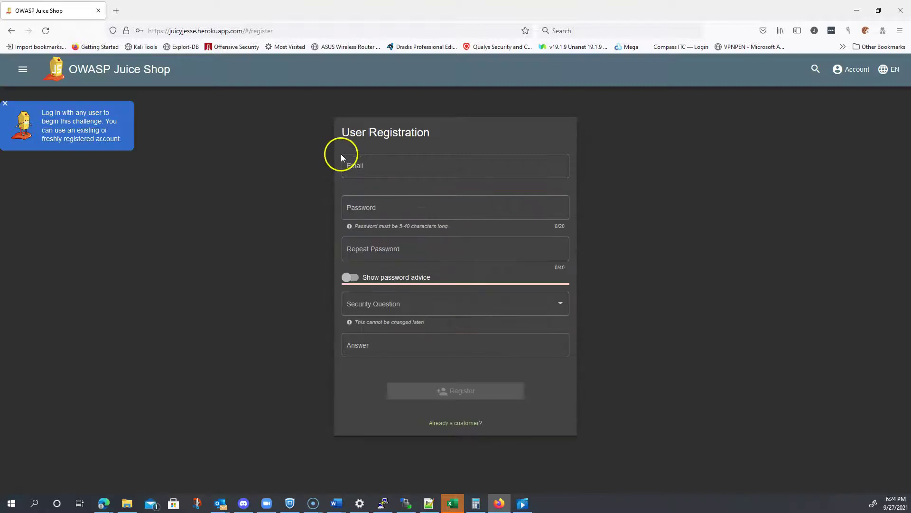
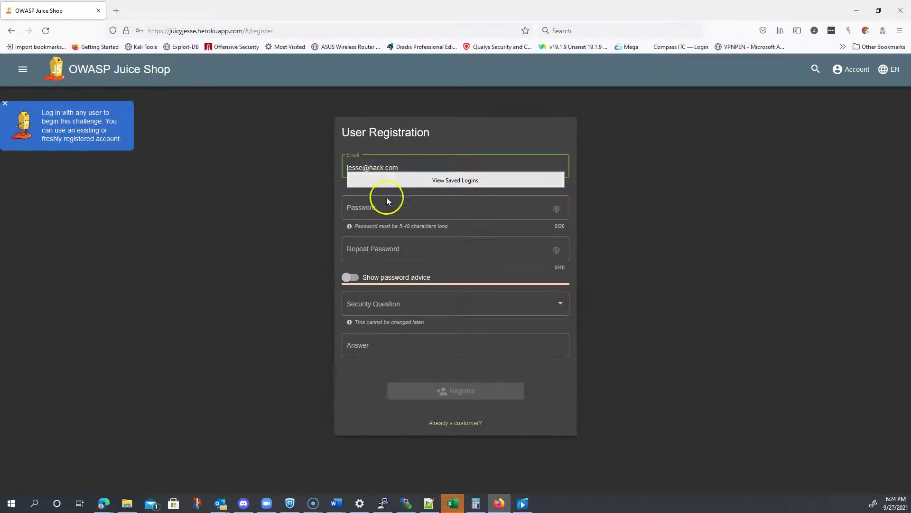
pyautogui.click(382, 209)
pyautogui.write('p')
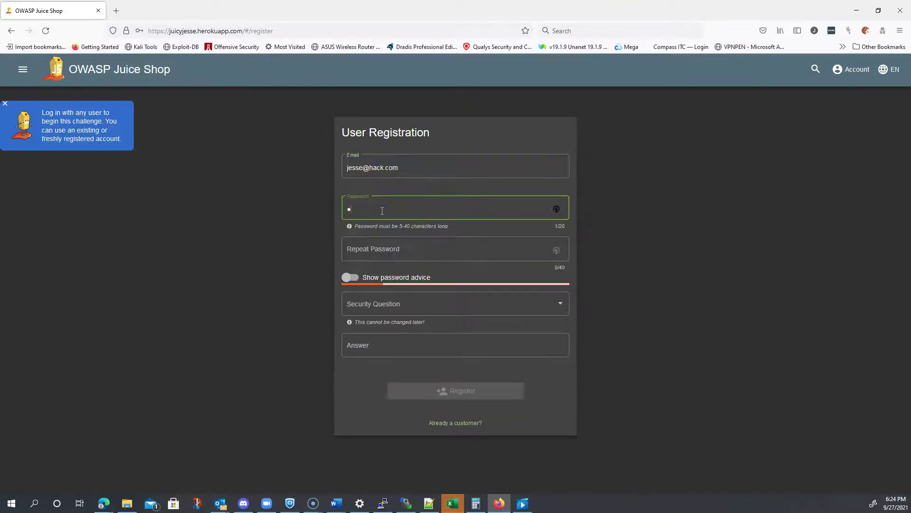
pyautogui.write('assword')
pyautogui.press('Tab')
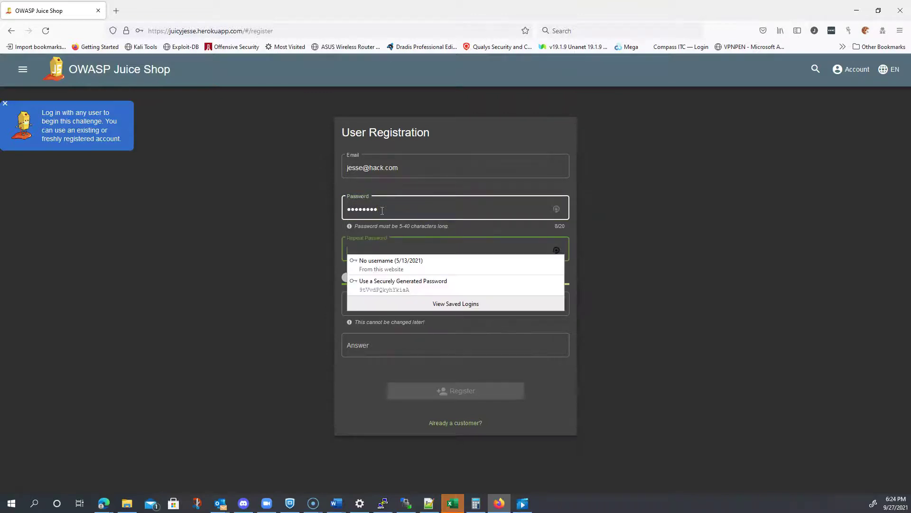
pyautogui.write('passwor')
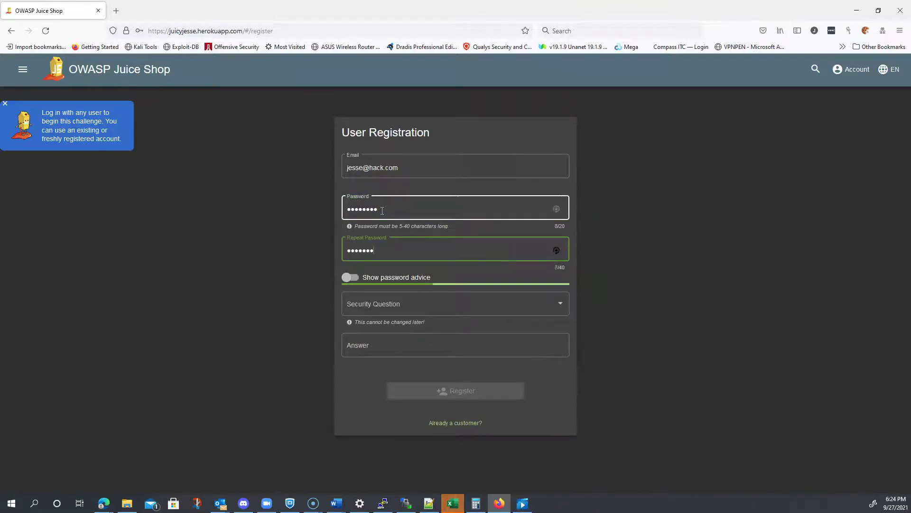
pyautogui.write('d')
# Step: Choose 'Mother's maiden name?' as the security question, enter an answer, and register
pyautogui.click(399, 302)
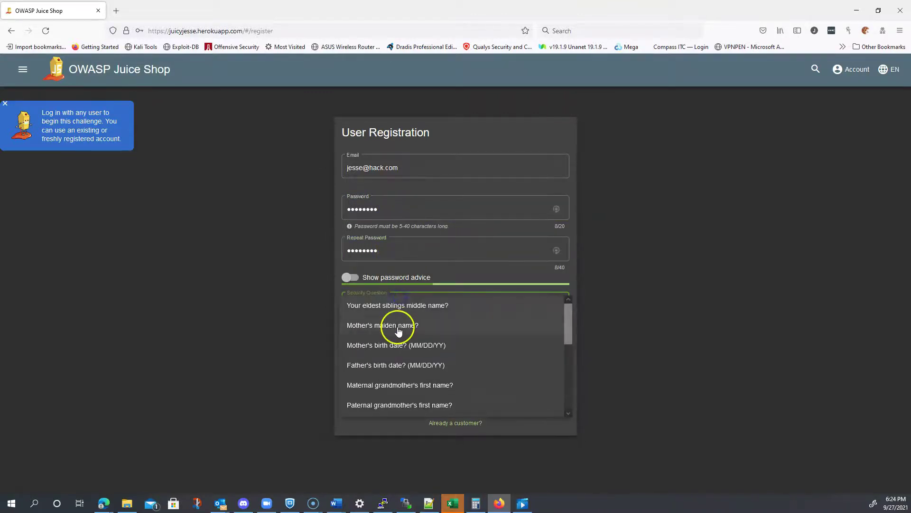
pyautogui.click(398, 326)
pyautogui.click(390, 343)
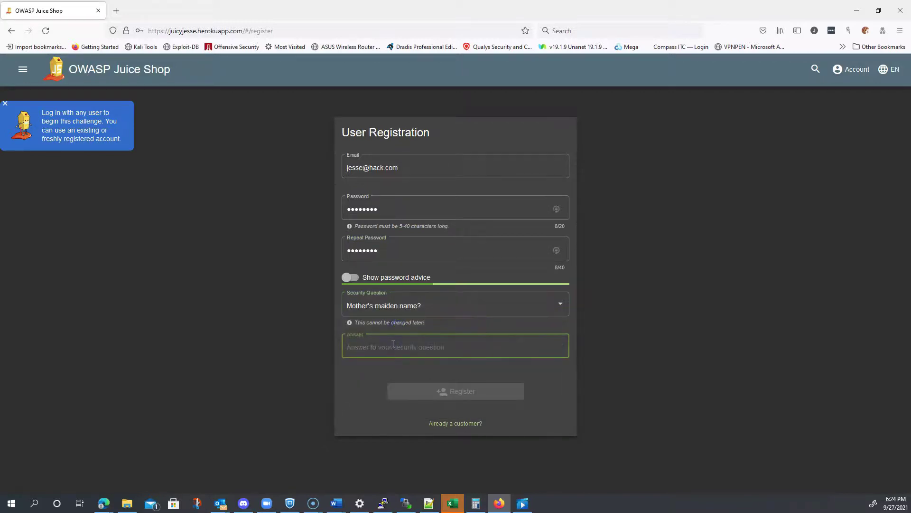
pyautogui.write('dunno')
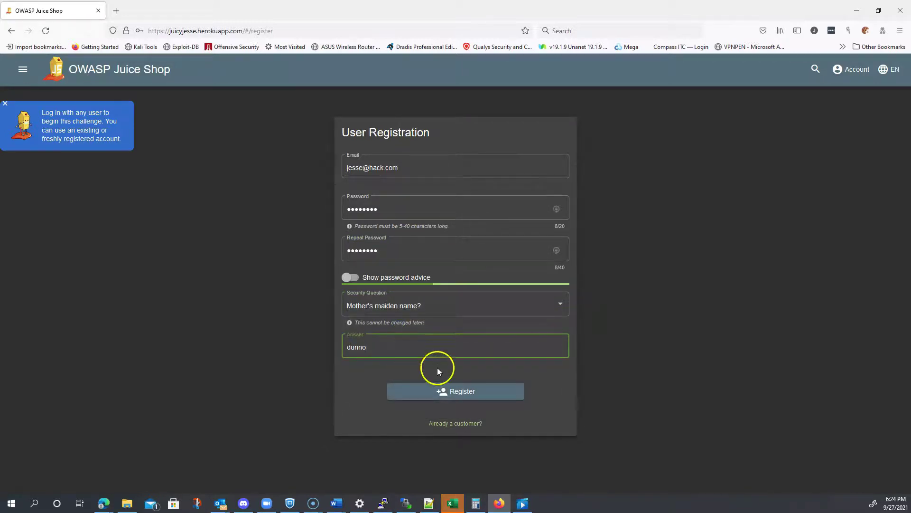
pyautogui.click(439, 392)
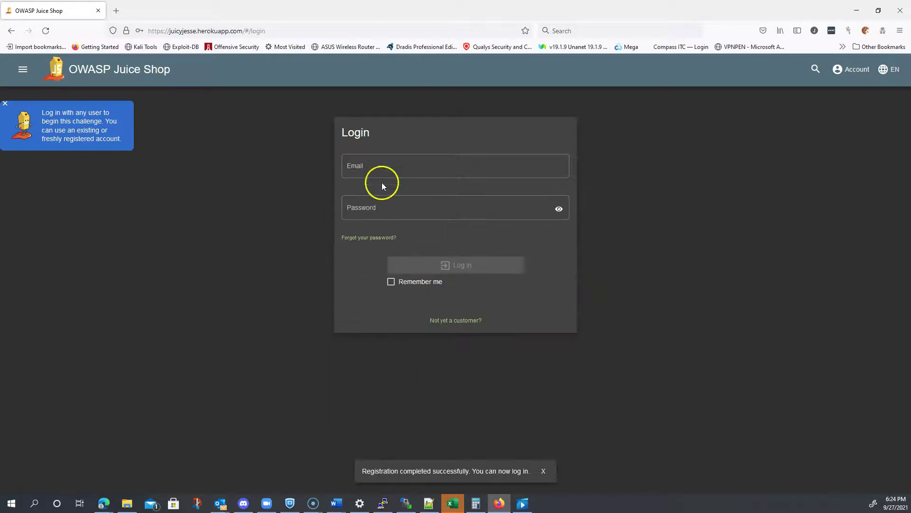
# Step: Sign in on the Login page with the newly registered email and its password
pyautogui.click(375, 165)
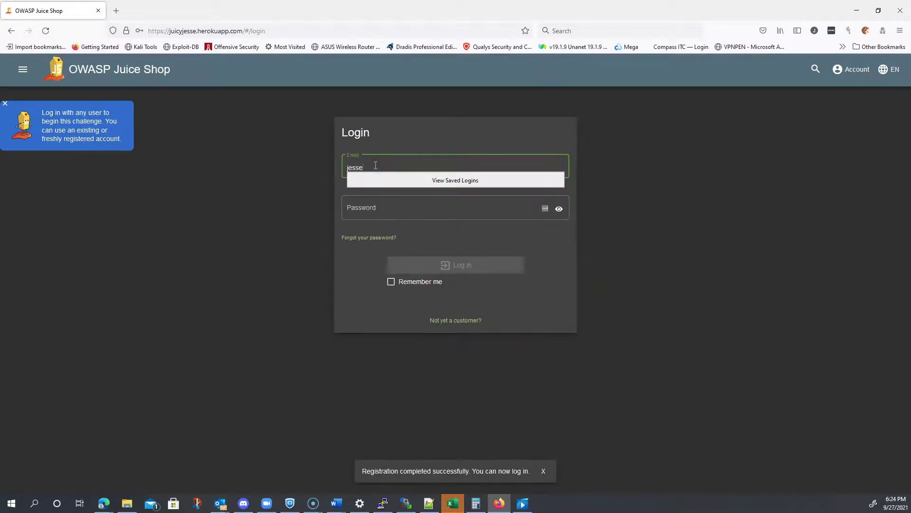
pyautogui.press('Tab')
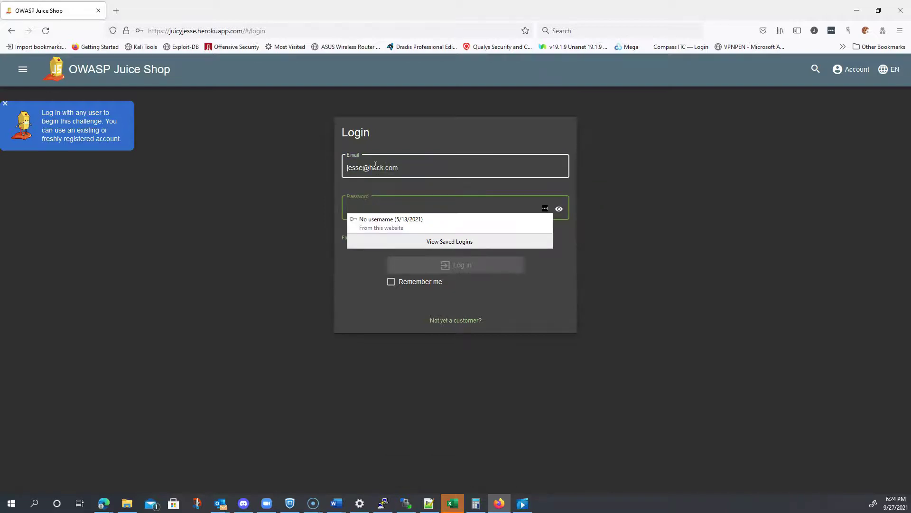
pyautogui.write('••••••')
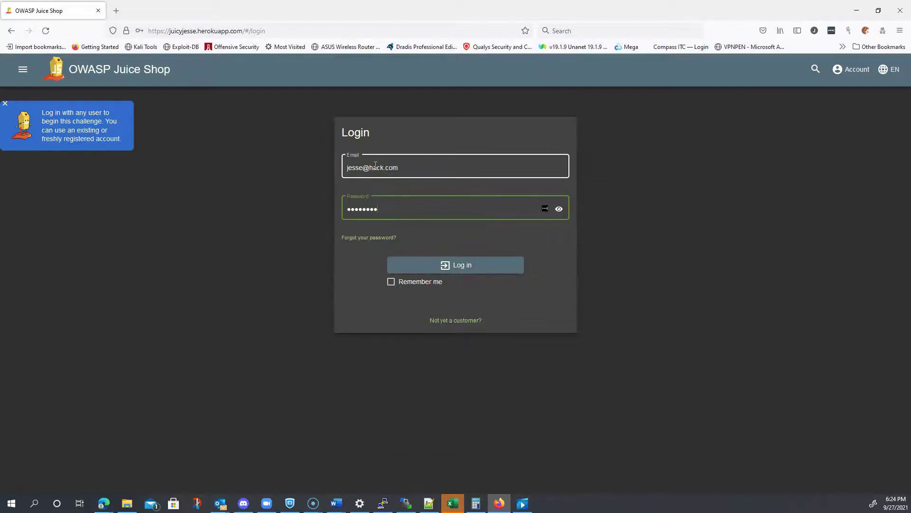
pyautogui.click(460, 264)
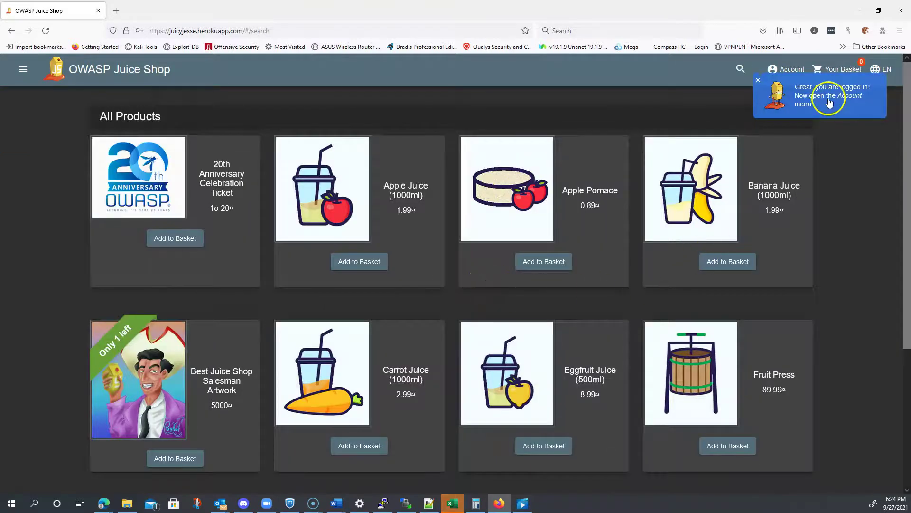
# Step: Go to Privacy Policy through the Account menu's Privacy & Security submenu
pyautogui.click(844, 110)
pyautogui.click(798, 72)
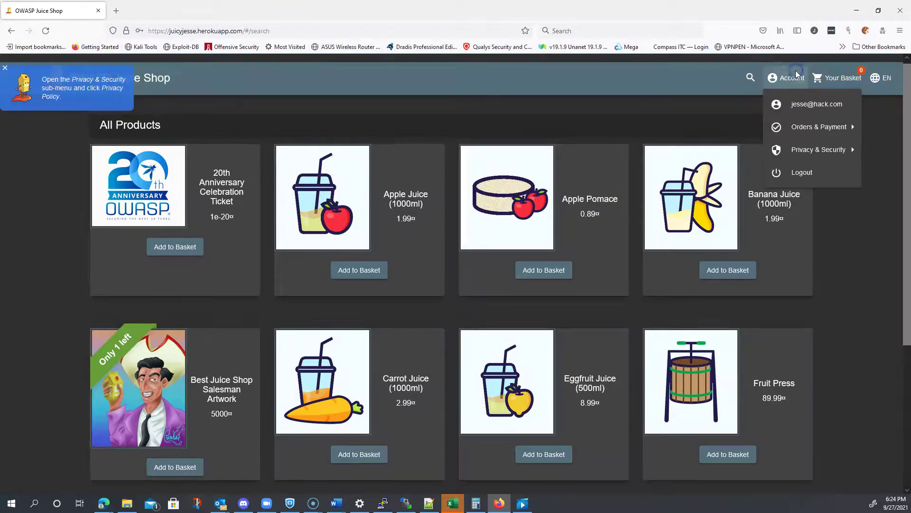
pyautogui.click(802, 81)
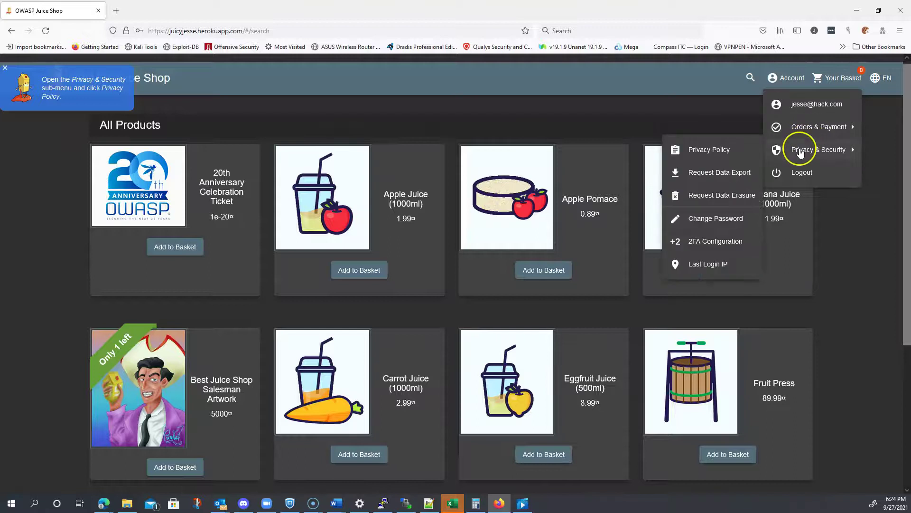
pyautogui.click(717, 152)
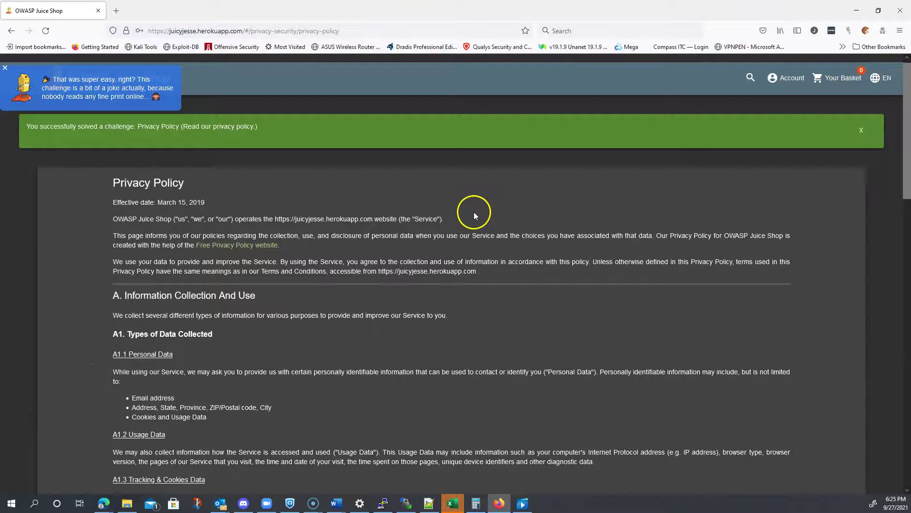
pyautogui.scroll(-4, 473, 211)
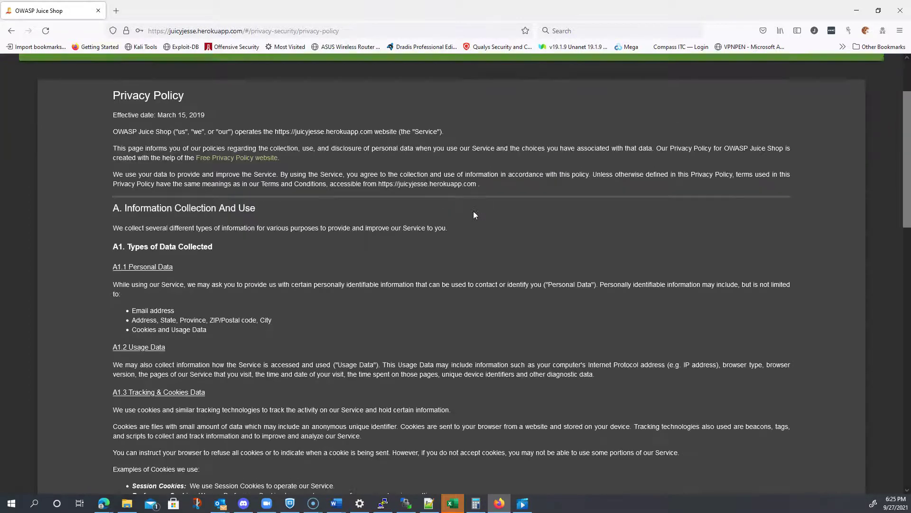
pyautogui.scroll(-4, 474, 210)
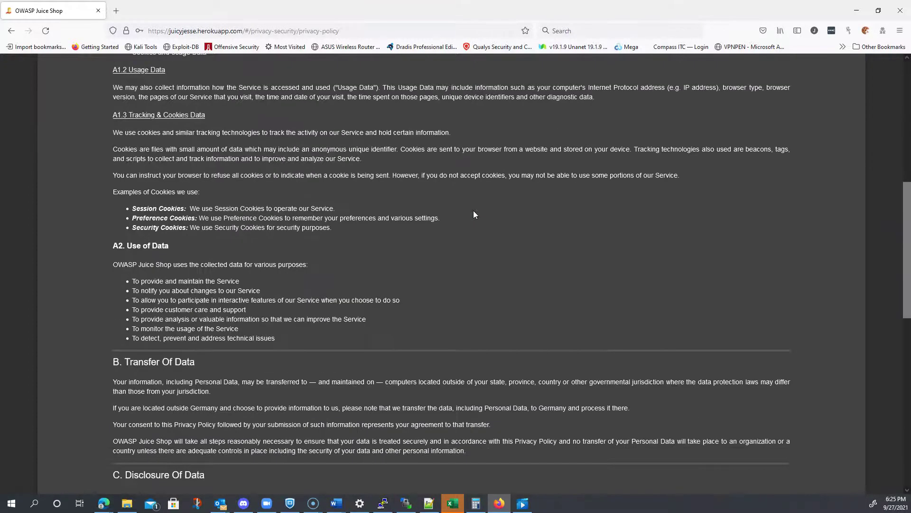
pyautogui.scroll(-3, 474, 211)
pyautogui.scroll(-8, 474, 210)
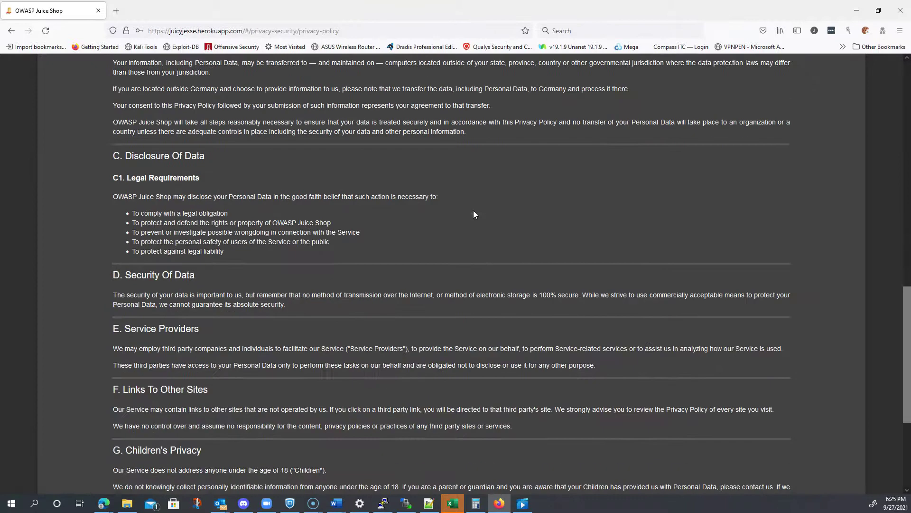
pyautogui.scroll(18, 473, 211)
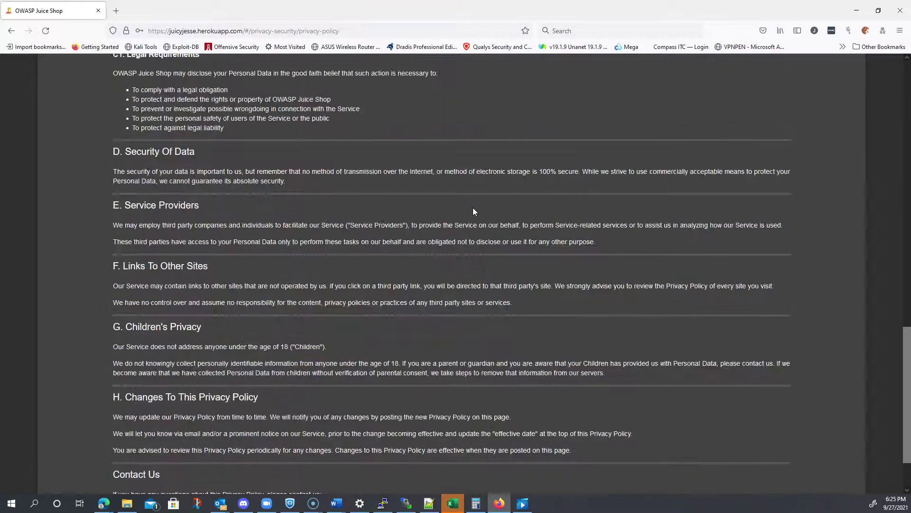
pyautogui.scroll(4, 473, 207)
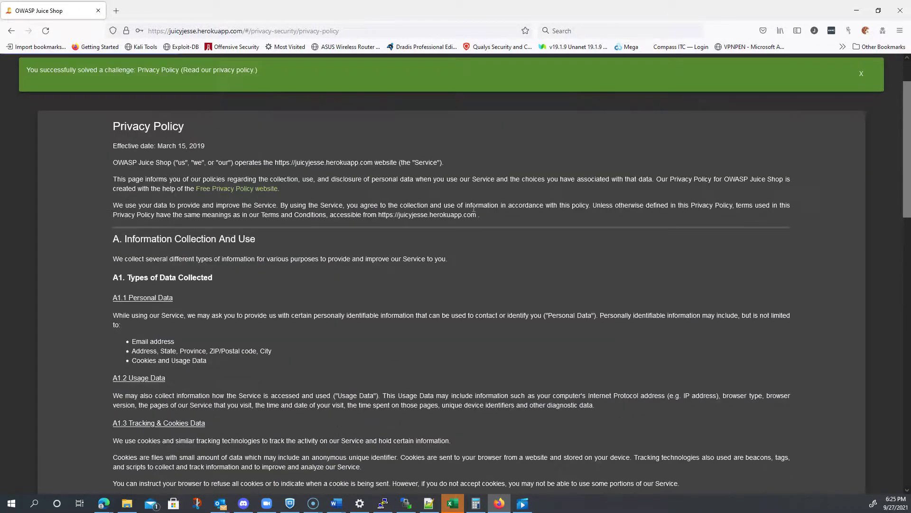
pyautogui.scroll(2, 474, 208)
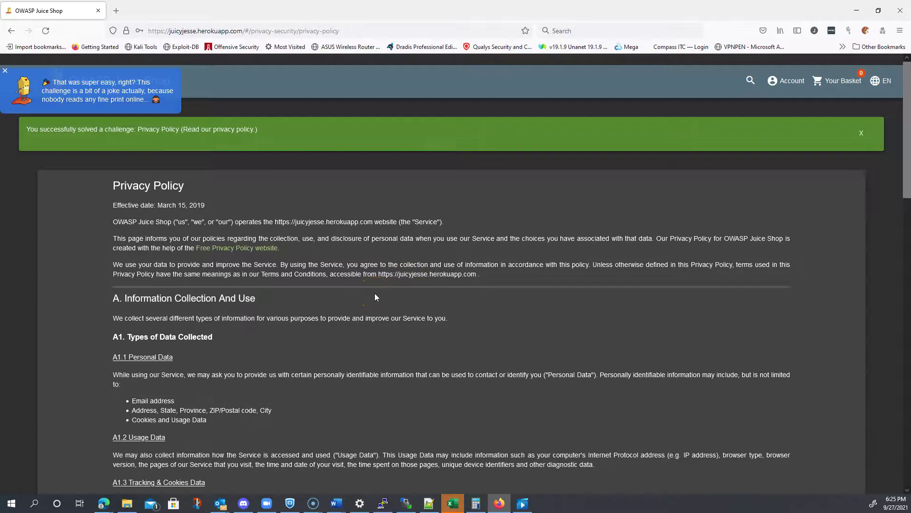
pyautogui.scroll(-3, 375, 294)
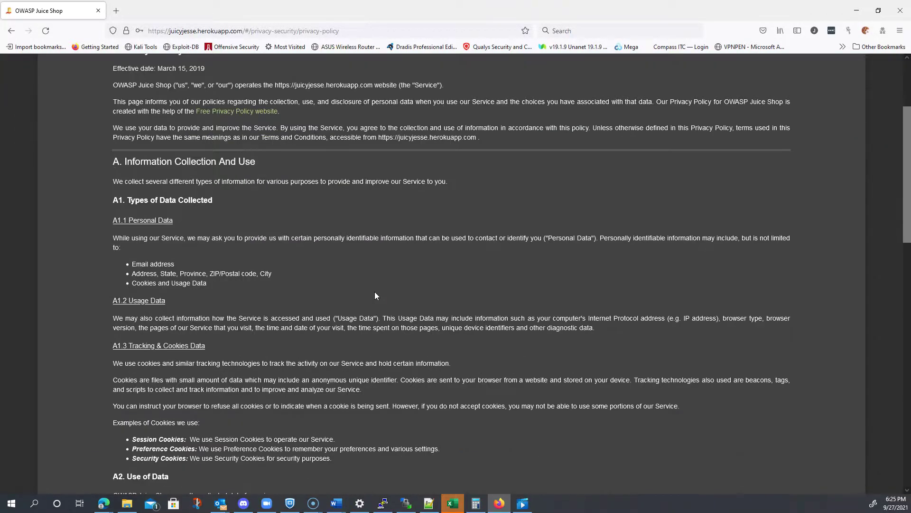
pyautogui.scroll(-3, 375, 295)
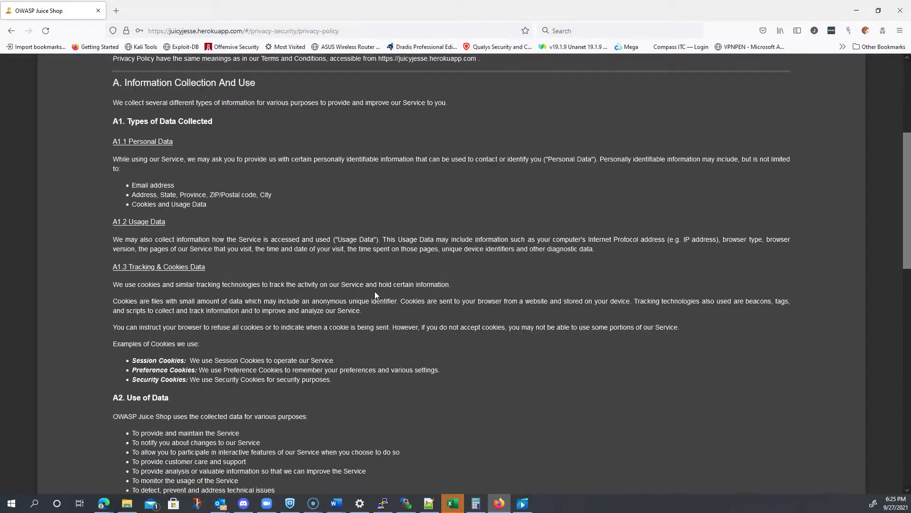
pyautogui.scroll(-2, 374, 291)
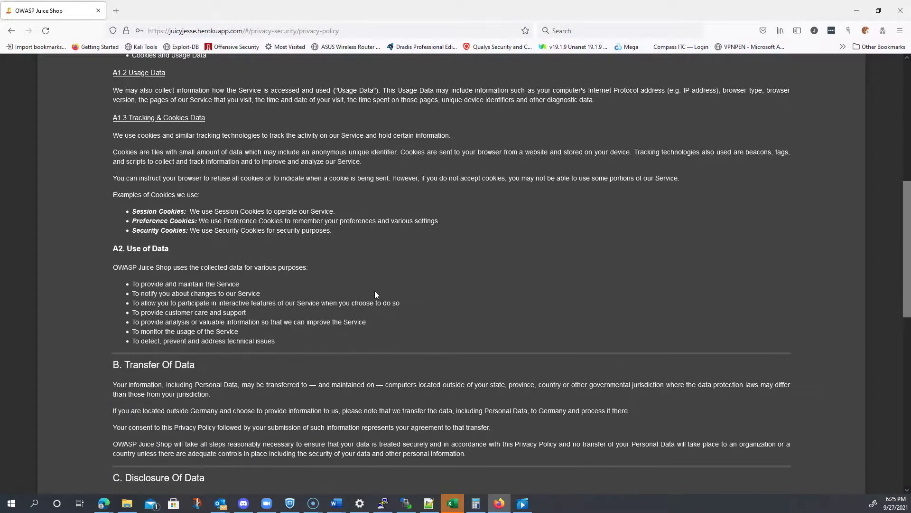
pyautogui.scroll(-4, 374, 290)
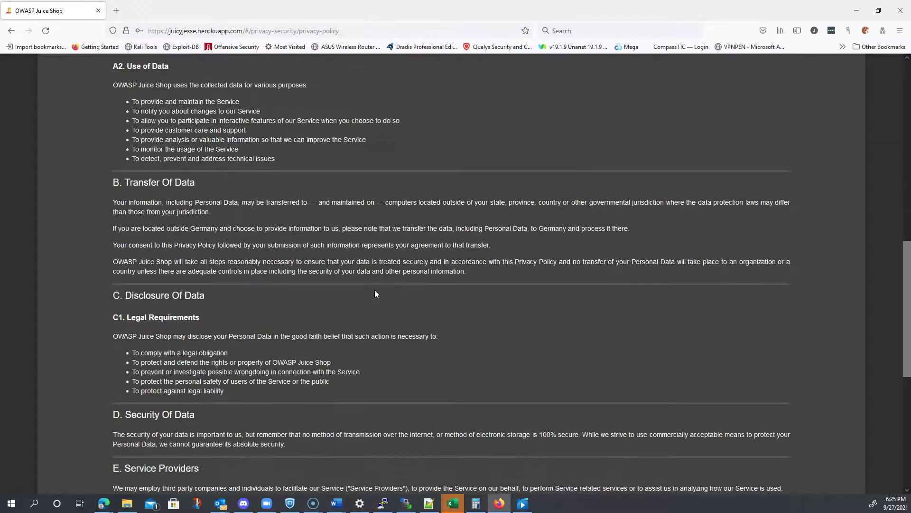
pyautogui.scroll(-3, 375, 294)
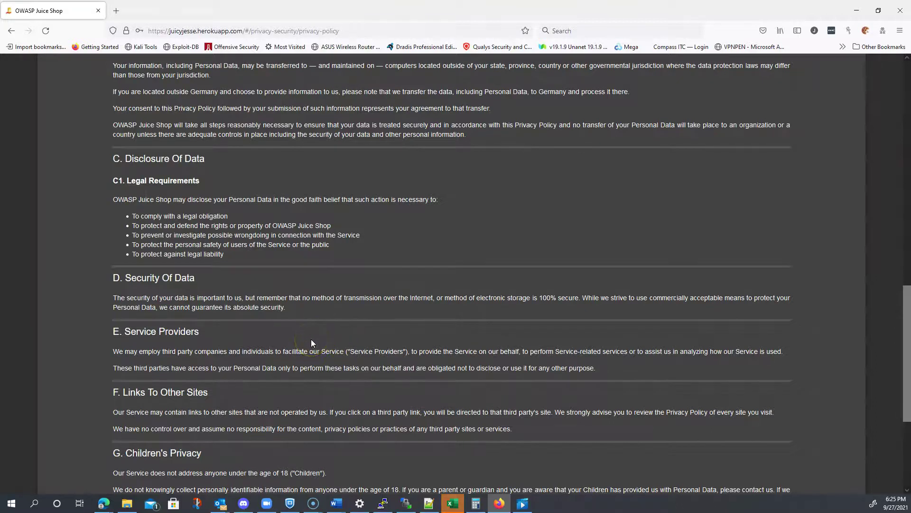
pyautogui.scroll(-4, 311, 338)
pyautogui.scroll(9, 311, 339)
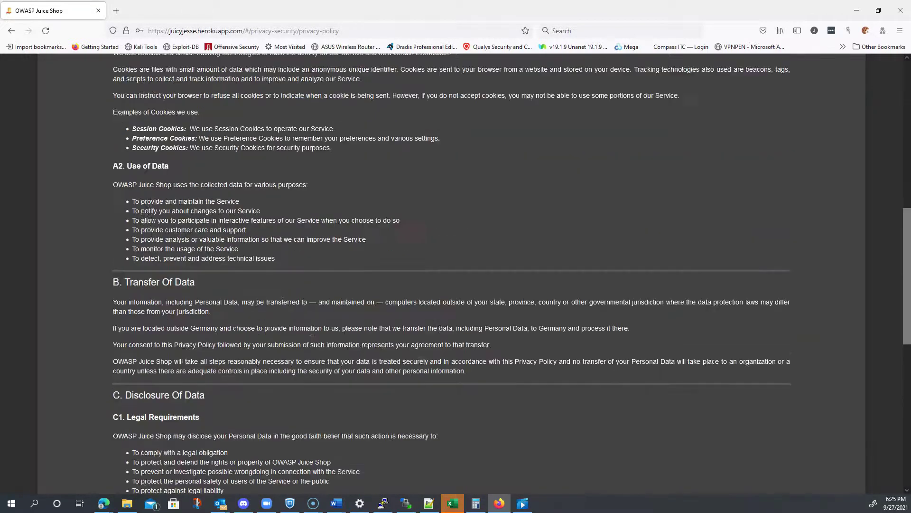
pyautogui.scroll(6, 312, 339)
pyautogui.scroll(4, 311, 342)
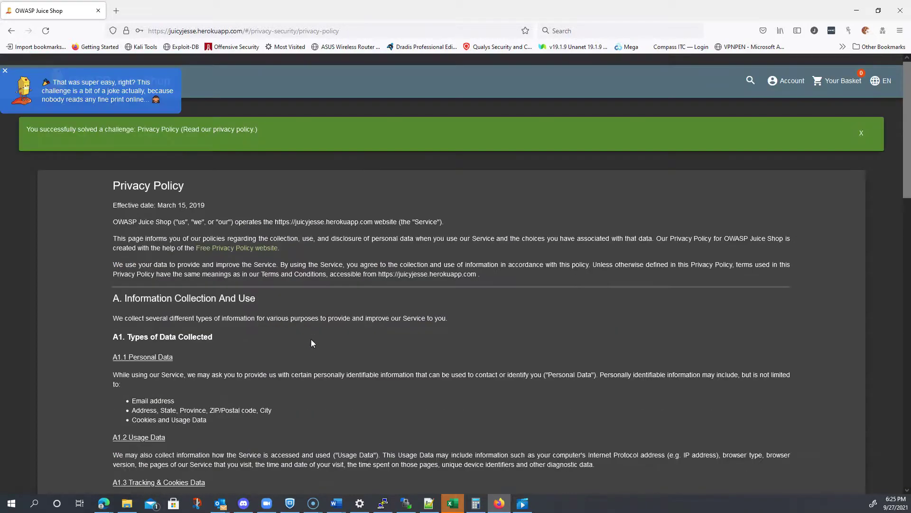